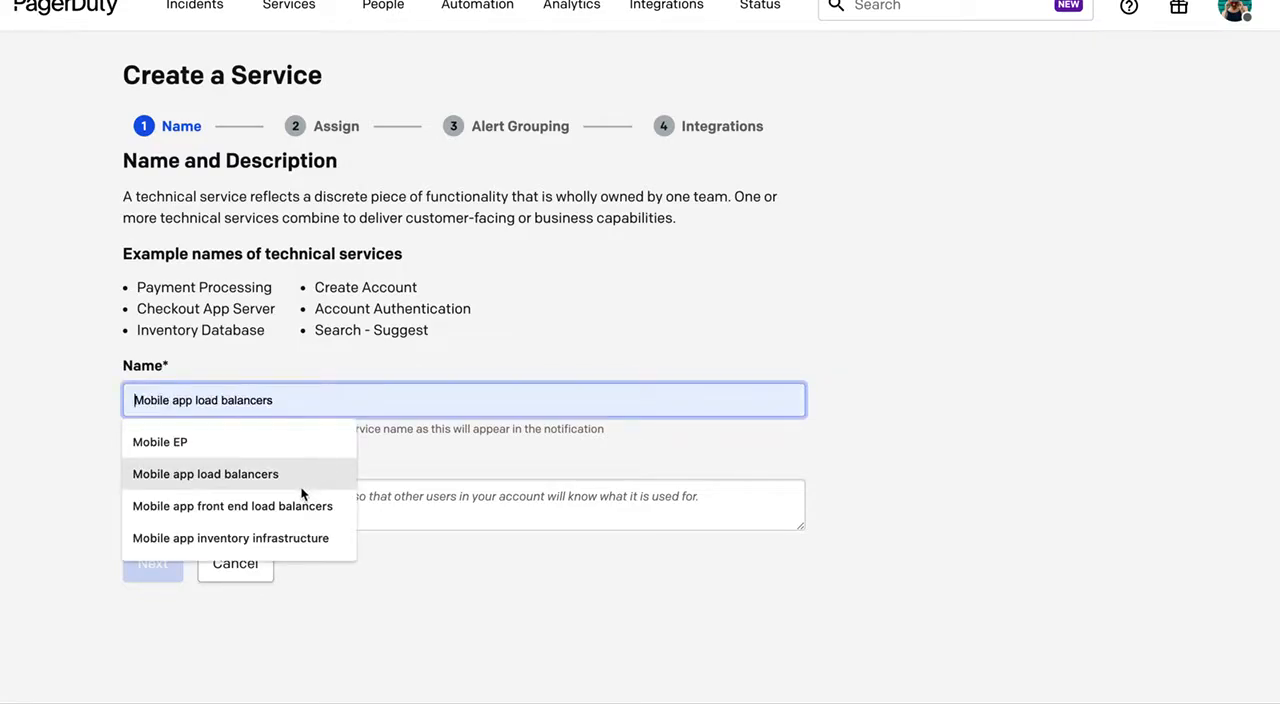
Name the new service "Mobile app front end load balancers" and describe it as "Front end load balancers for the mobile application".
left_click(295, 506)
left_click(292, 505)
type("Front ")
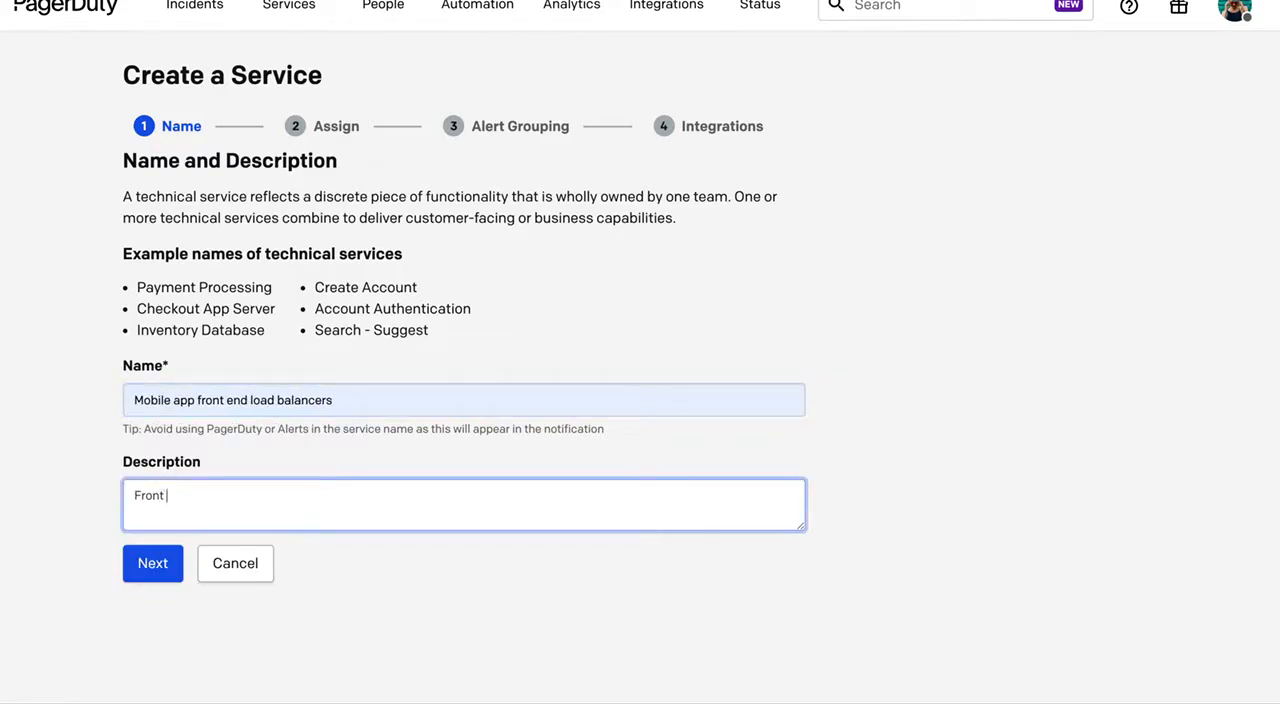
type("end load balancers for the mobile application")
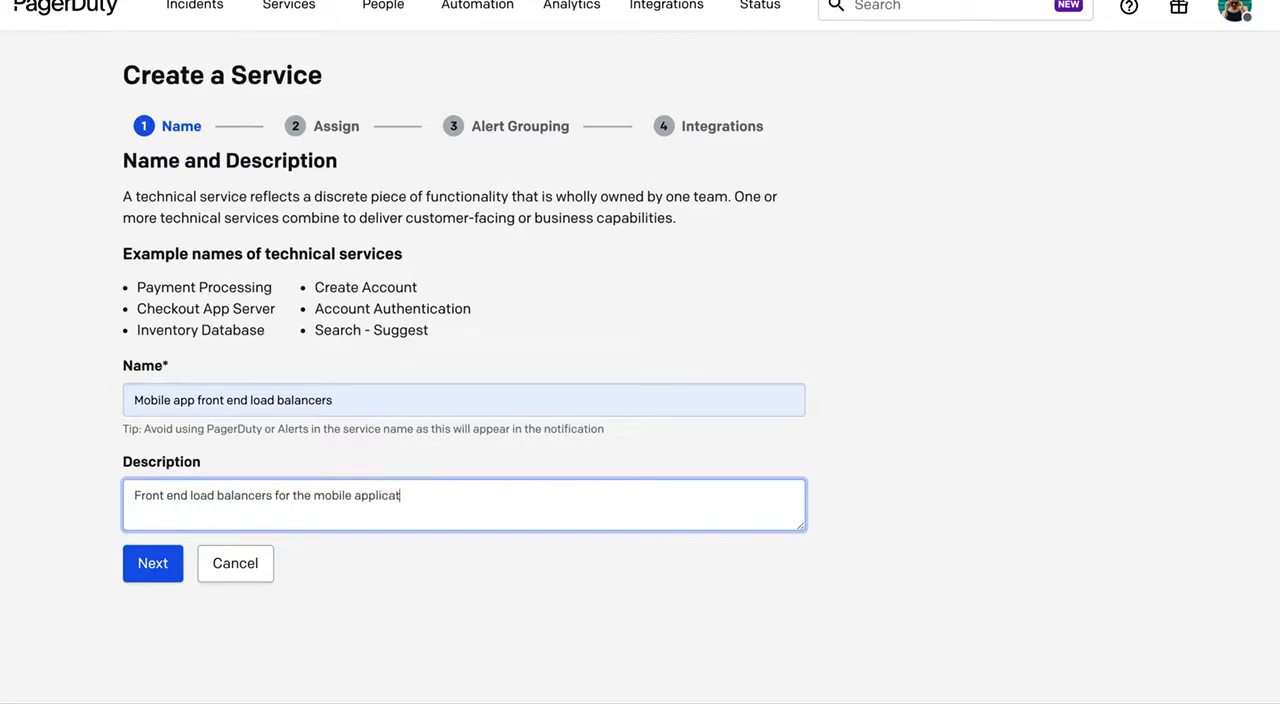
left_click(147, 566)
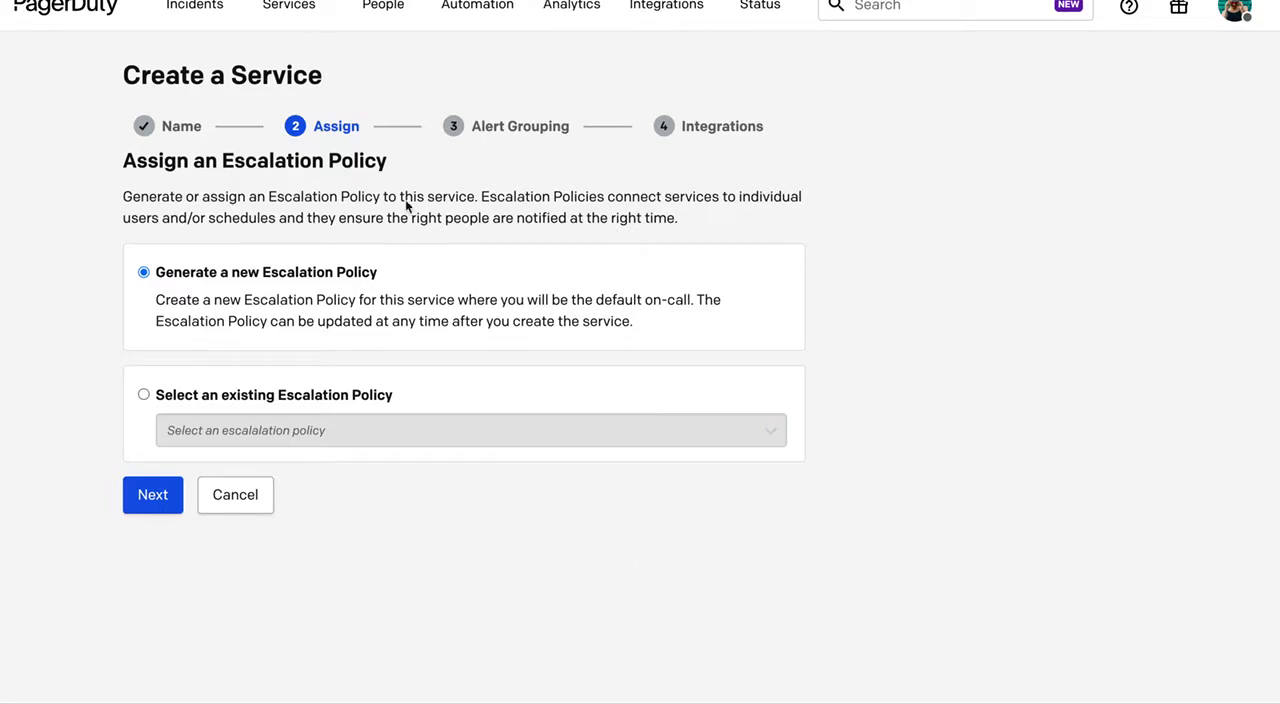
Assign the existing Mobile - EP escalation policy to the new service.
left_click(143, 394)
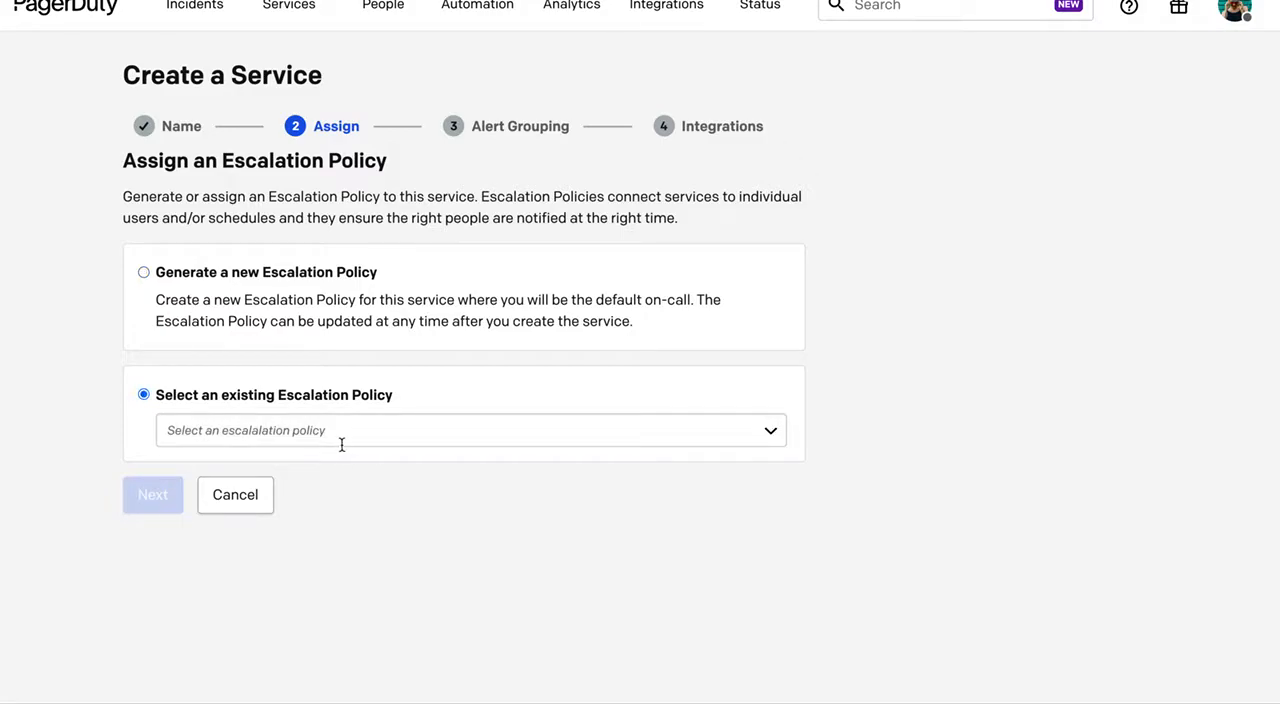
left_click(341, 438)
type("mobile")
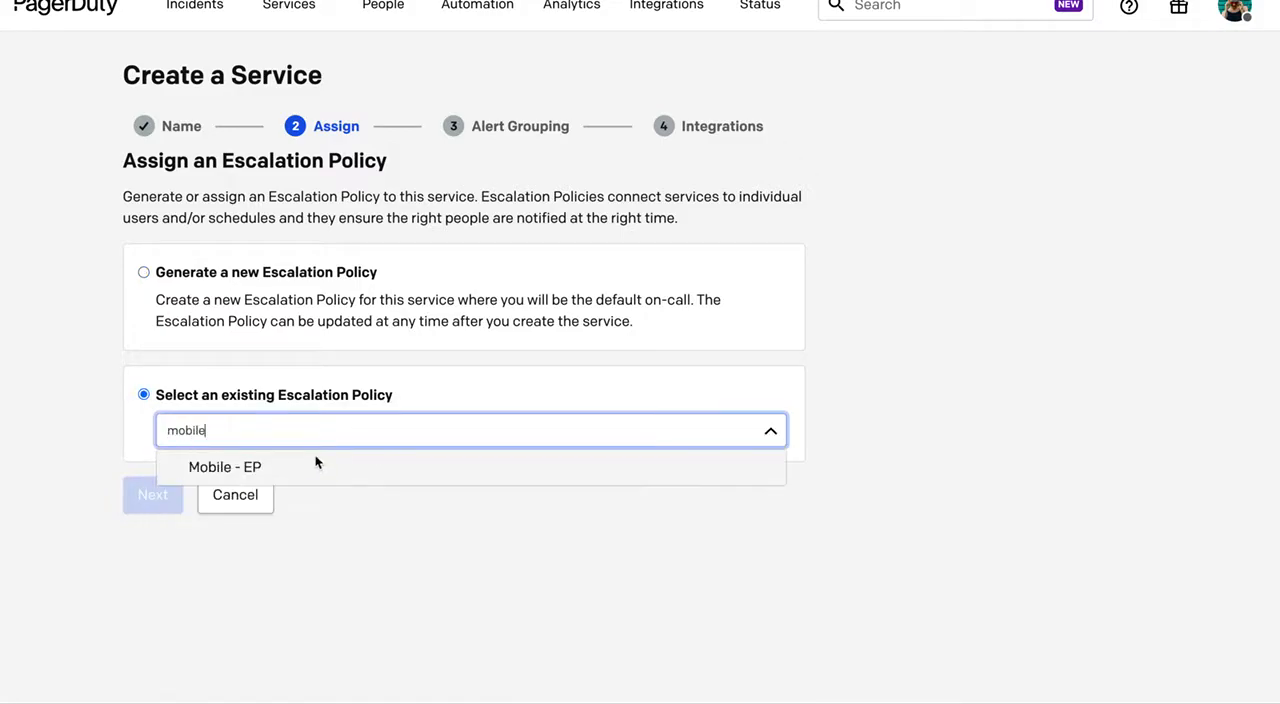
left_click(300, 462)
left_click(150, 494)
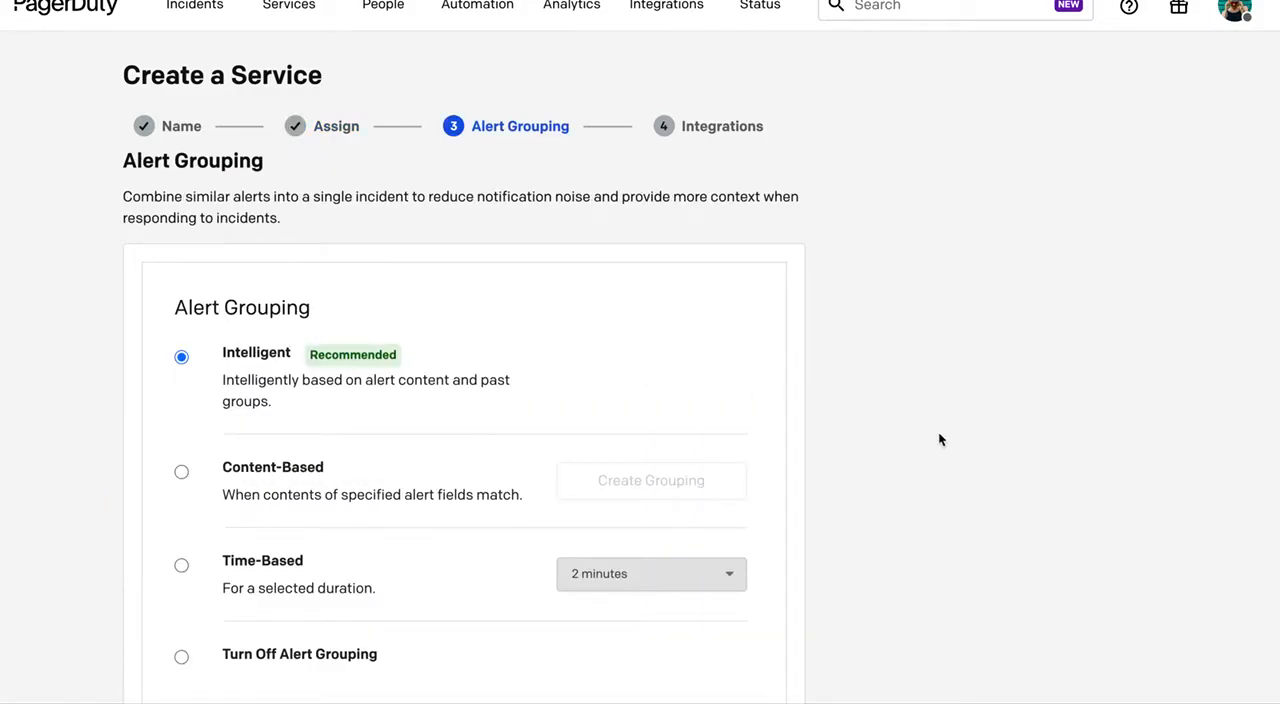
Keep Intelligent alert grouping and create the service without an integration.
scroll(910, 410, "down", 2)
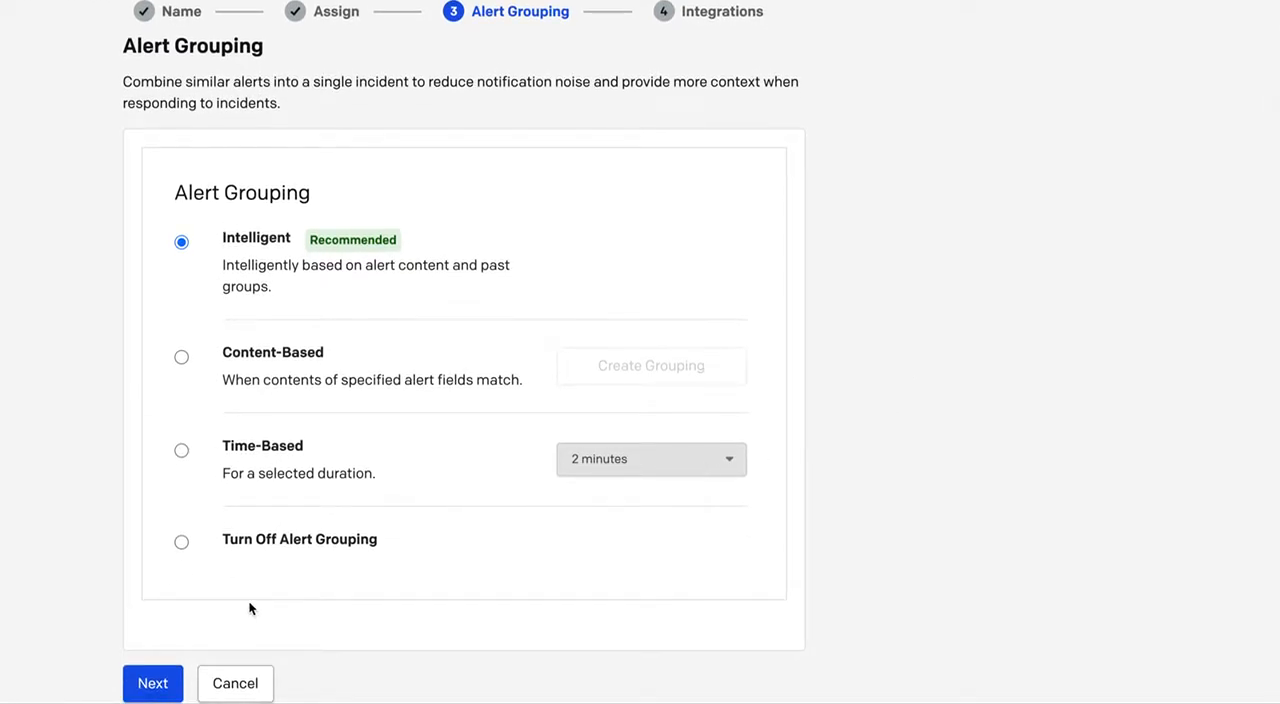
left_click(155, 684)
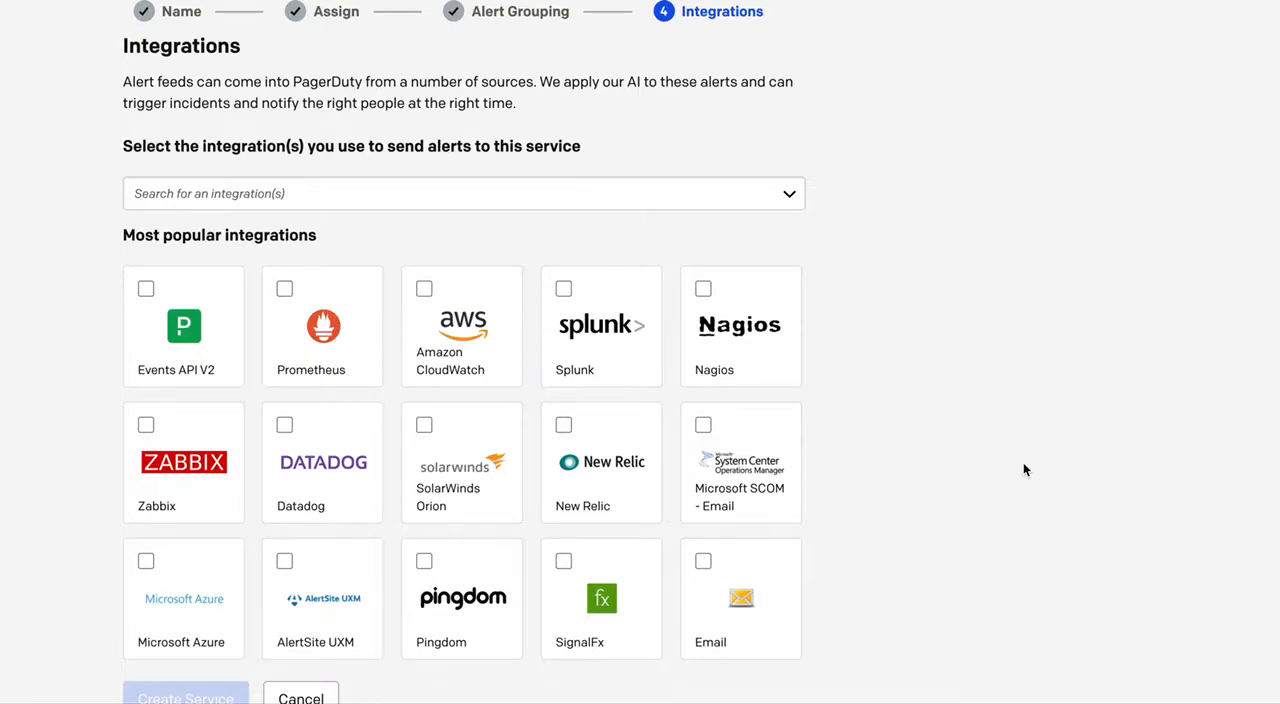
scroll(1023, 470, "down", 1)
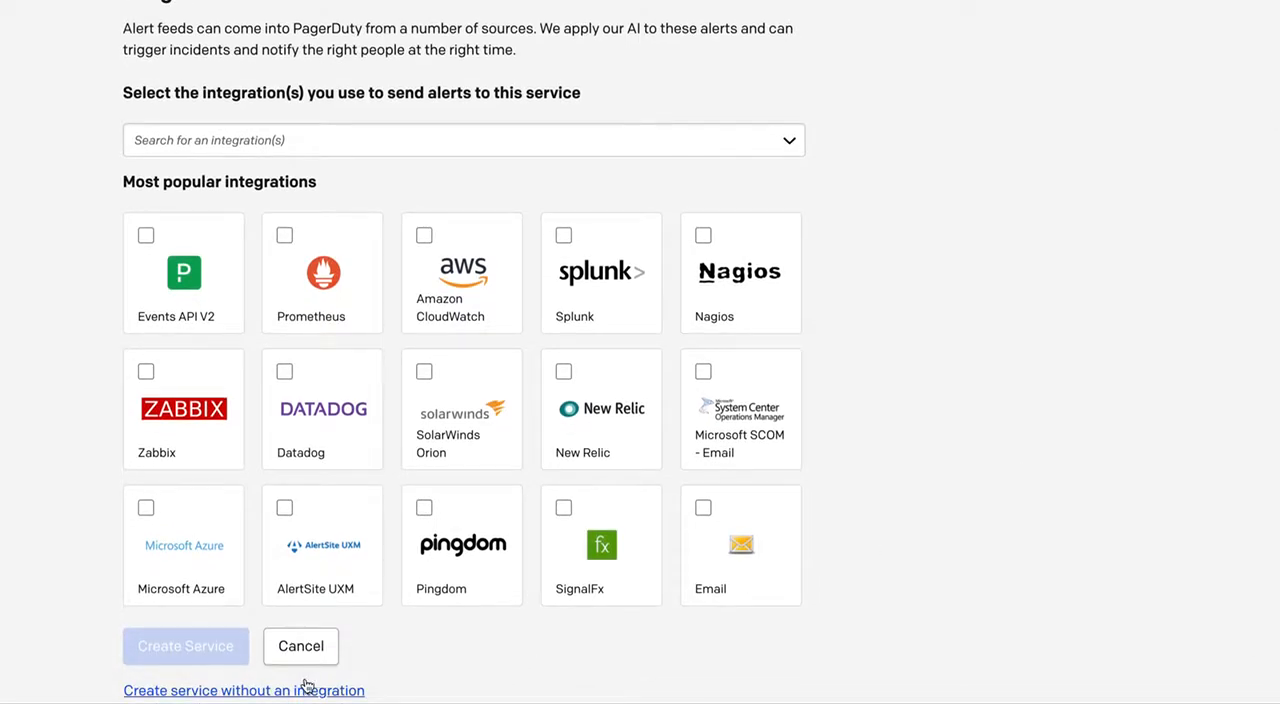
left_click(298, 692)
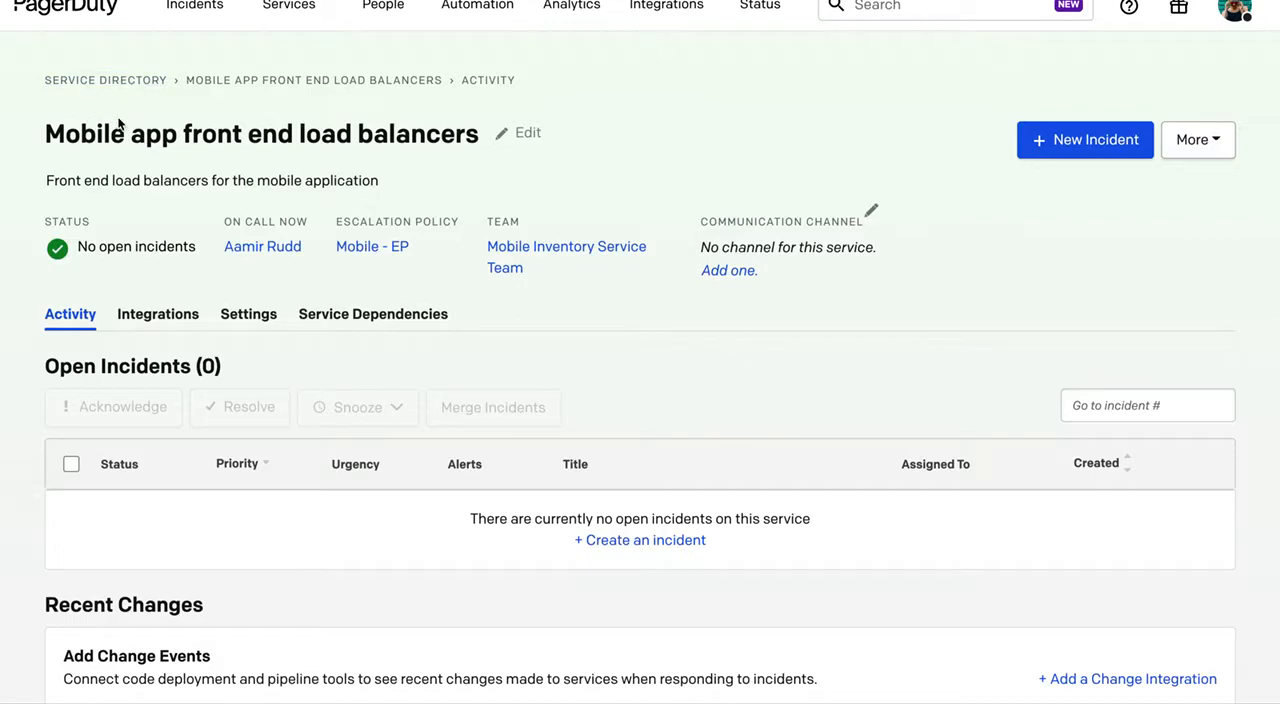
Open the Service Graph around the Mobile App business service and show the services without dependencies.
mouse_move(308, 14)
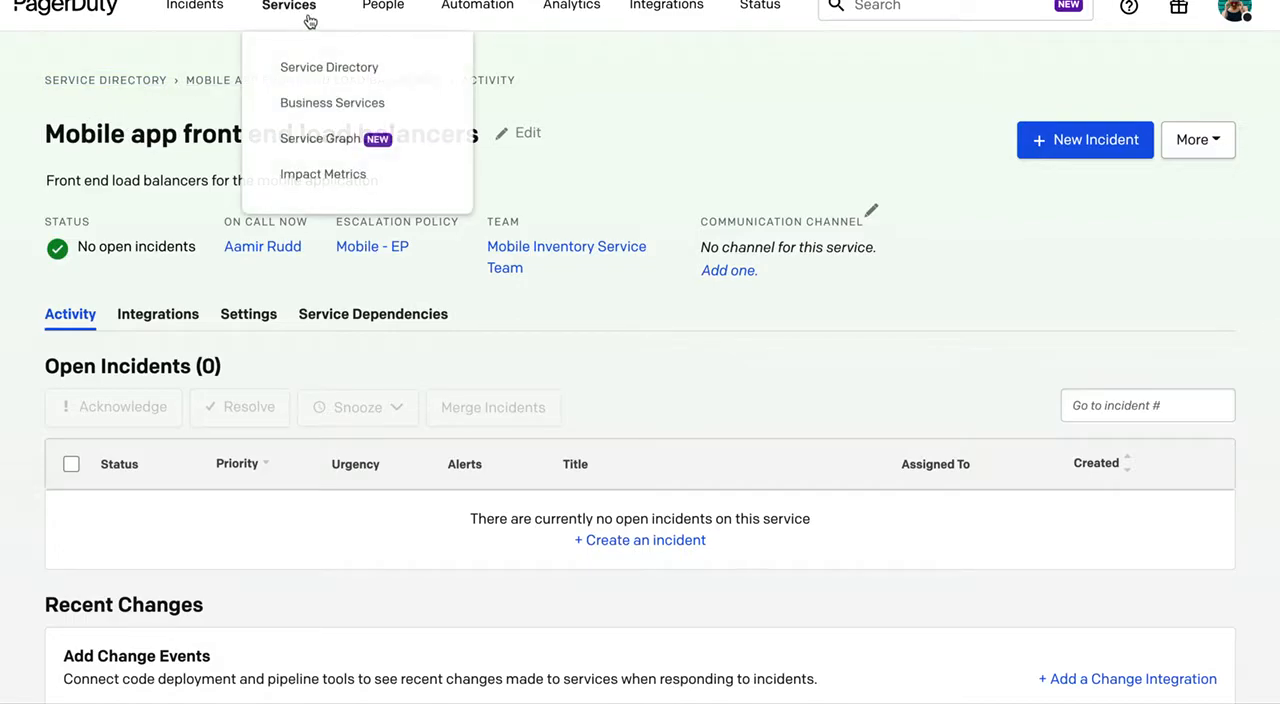
left_click(318, 137)
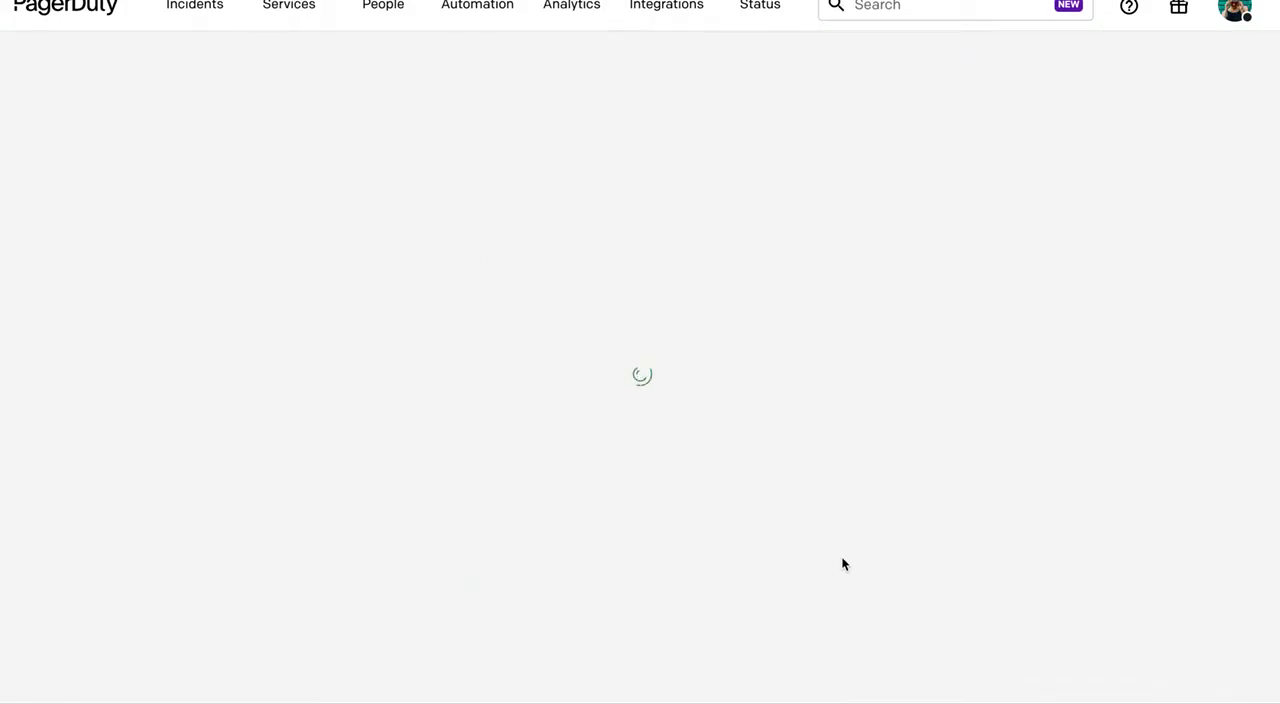
left_click_drag(994, 380, 967, 189)
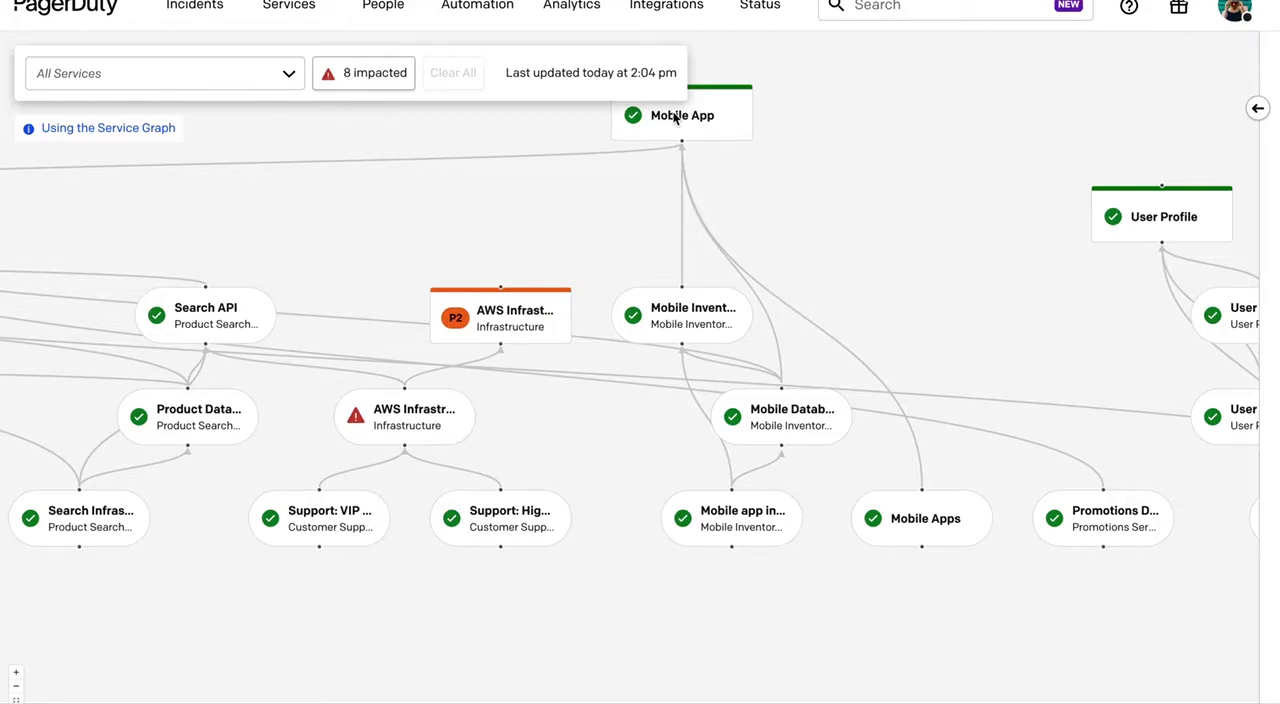
left_click(1257, 108)
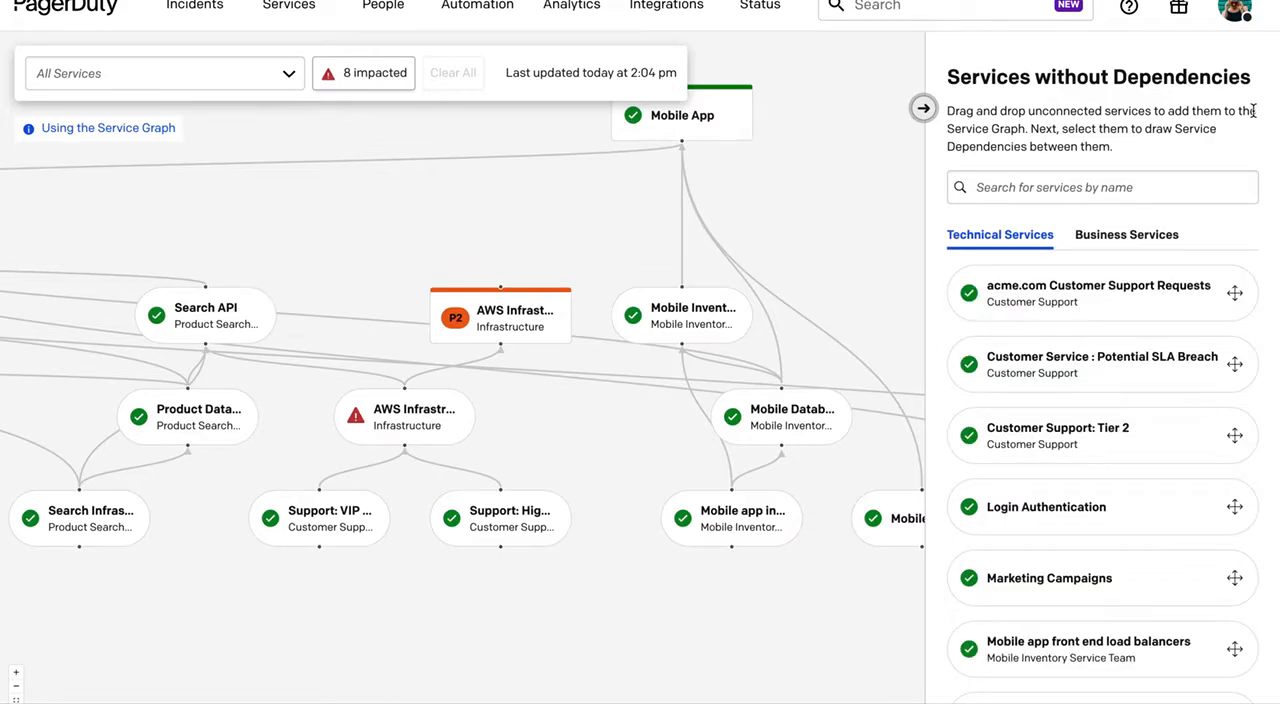
Add Mobile app front end load balancers to the graph and connect it as used by Mobile app inventory infrastructure.
left_click(1156, 190)
type("mobile")
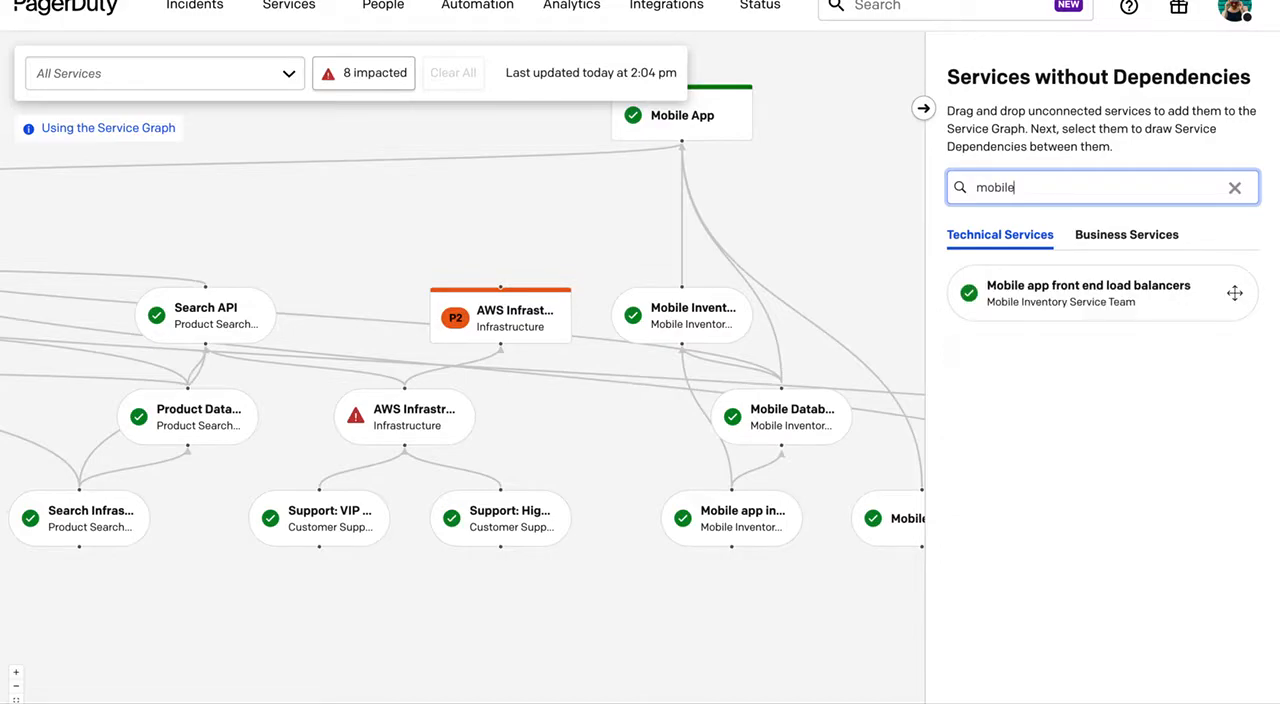
left_click_drag(1114, 289, 790, 621)
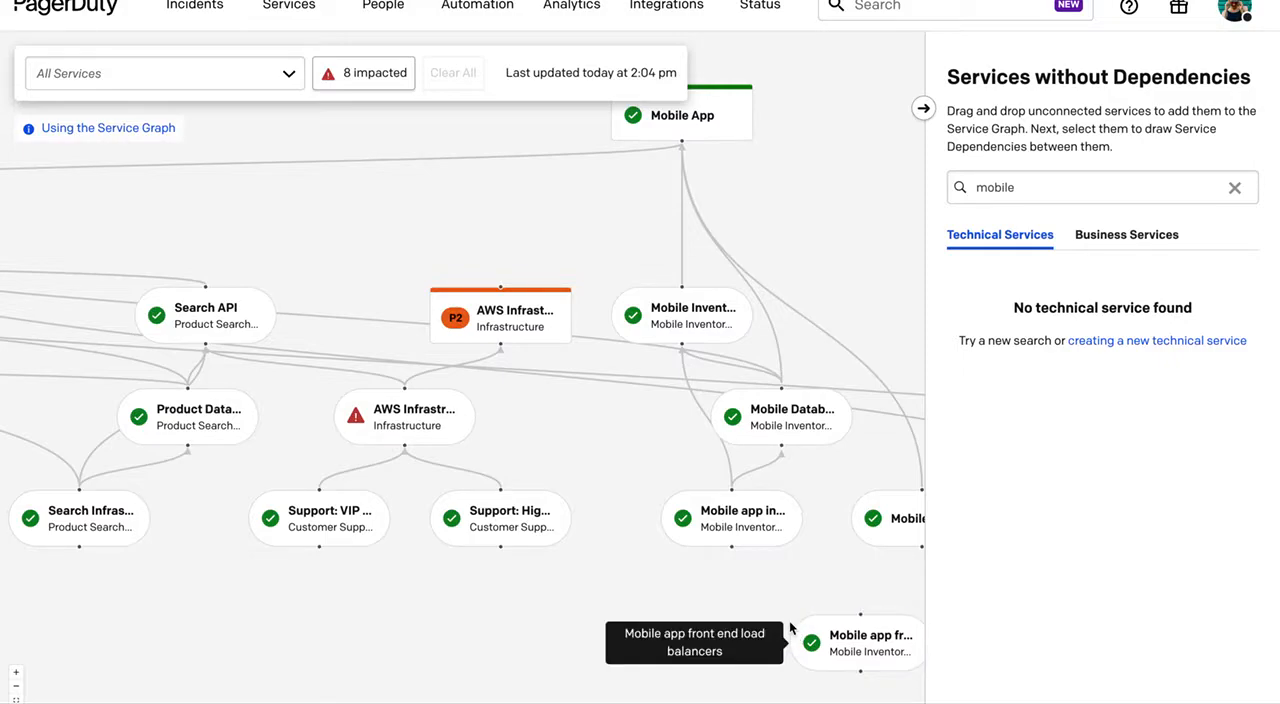
left_click_drag(860, 614, 731, 547)
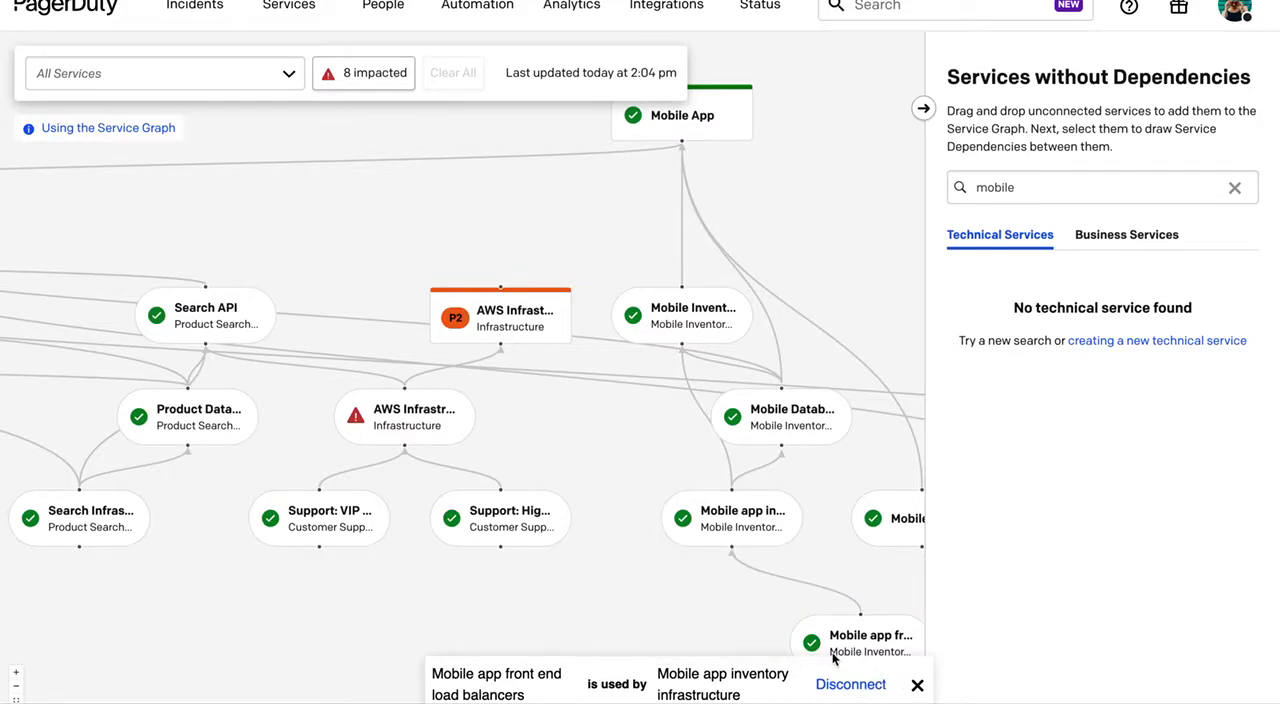
left_click(635, 598)
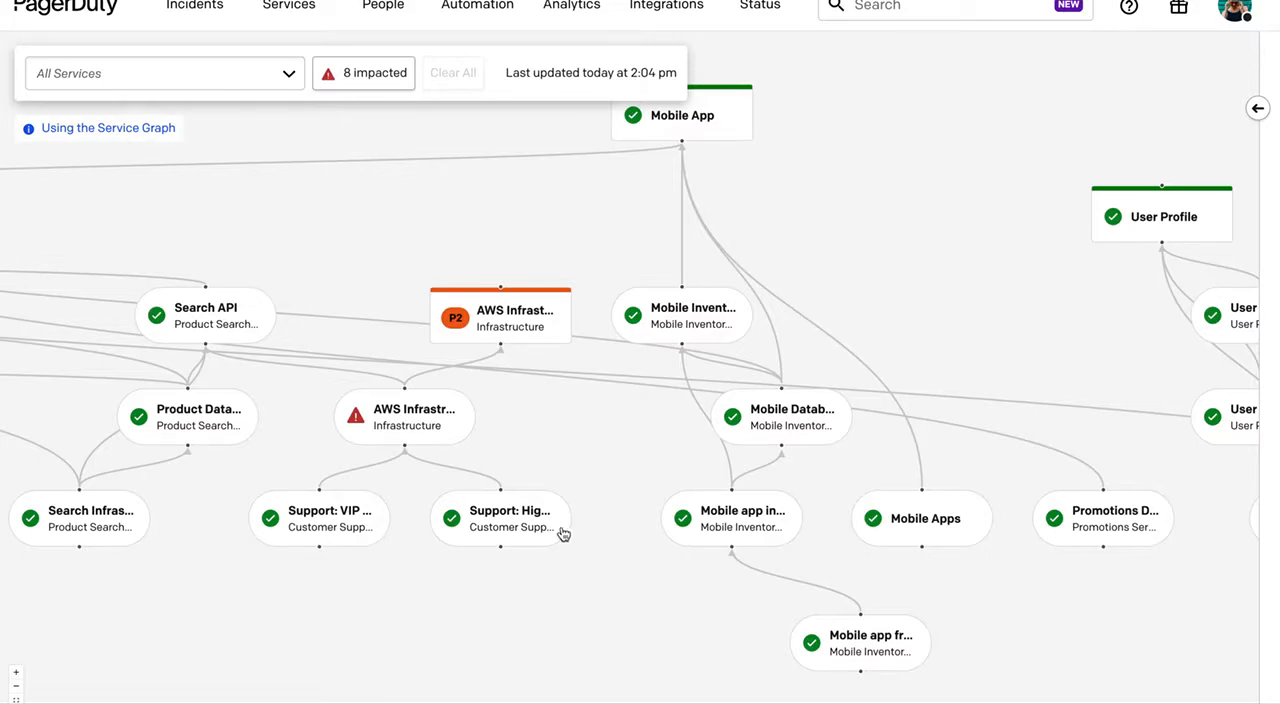
Start a new incident with Mobile app front end load balancers as the impacted service.
left_click(205, 18)
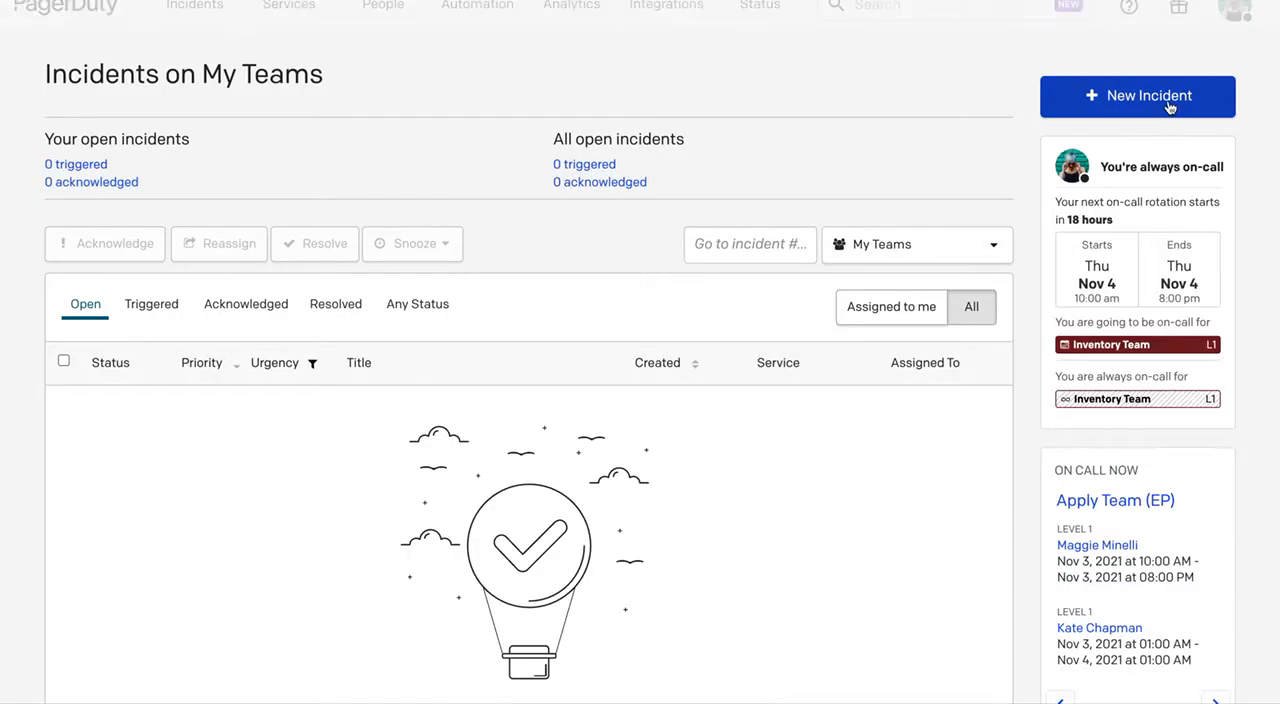
left_click(1168, 100)
left_click(589, 124)
type("mobile")
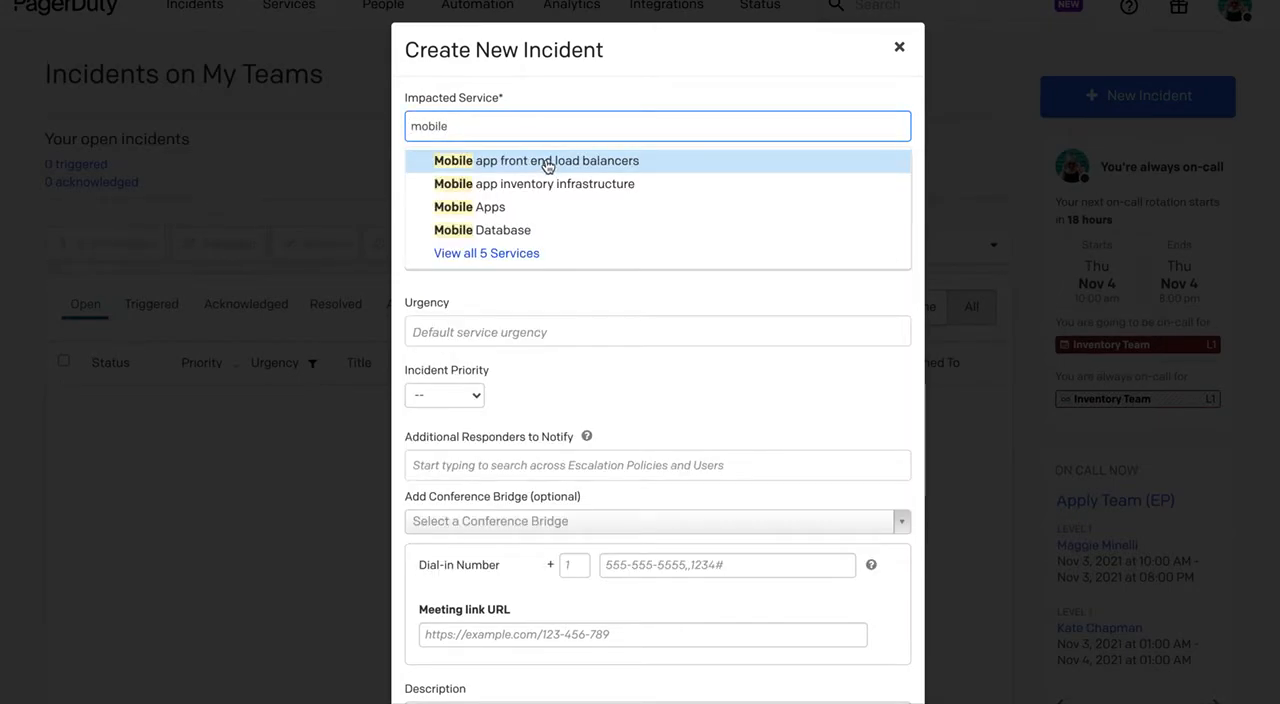
left_click(547, 166)
Title the incident "Mobile app load balancer: Latency is High for prod - (95th percentile > 100 ms on average during the last 10m)" with High urgency.
left_click(500, 257)
left_click(539, 295)
left_click(497, 338)
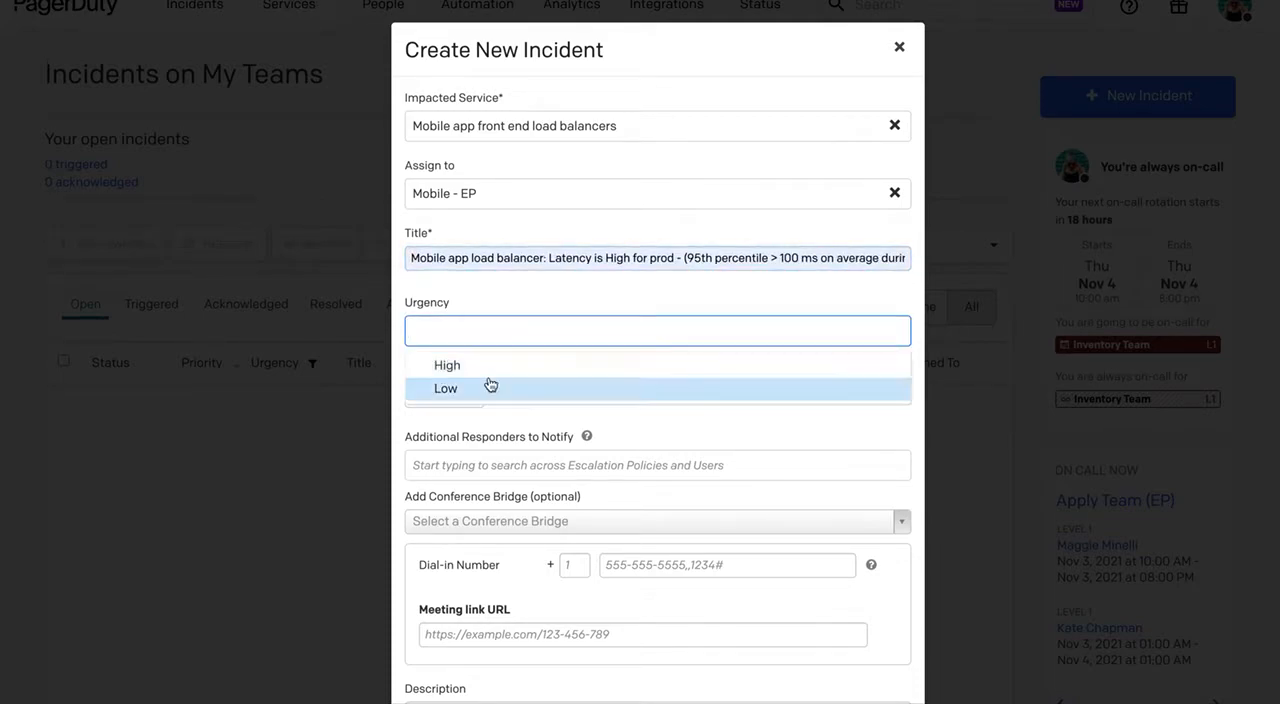
left_click(487, 366)
Set the incident priority to P2 and create the incident.
left_click(463, 395)
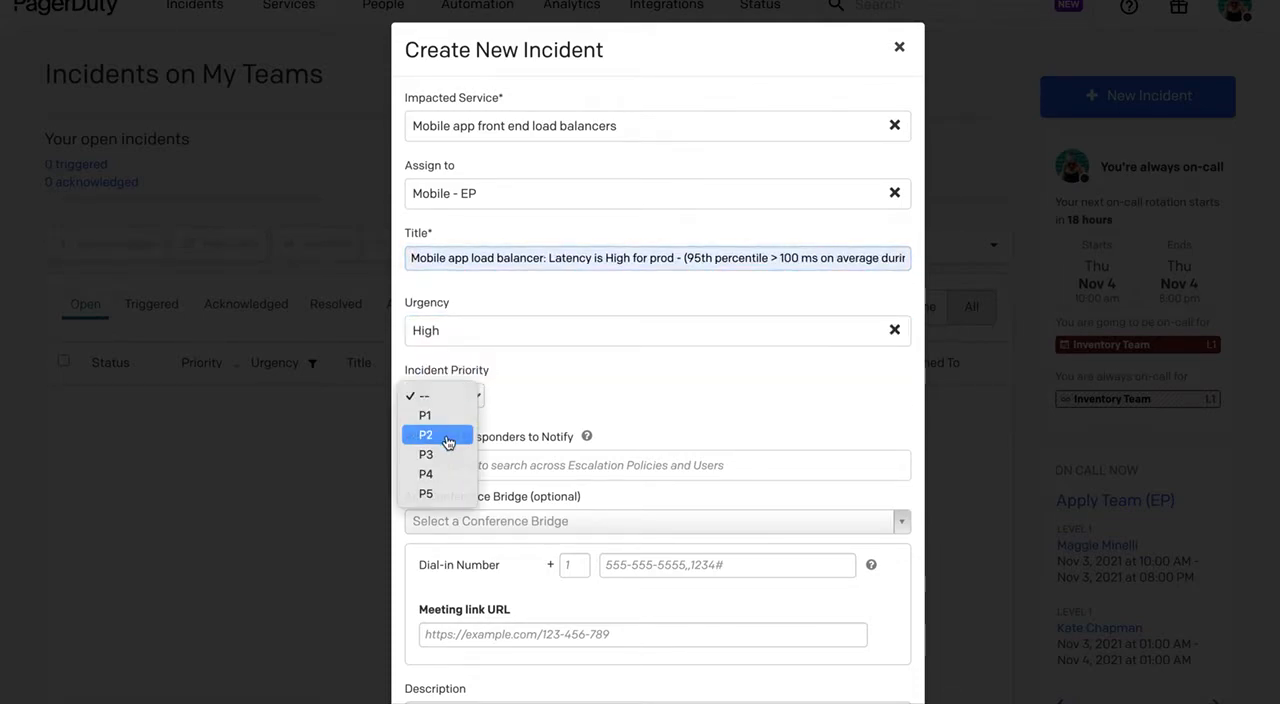
left_click(446, 437)
left_click_drag(748, 406, 700, 690)
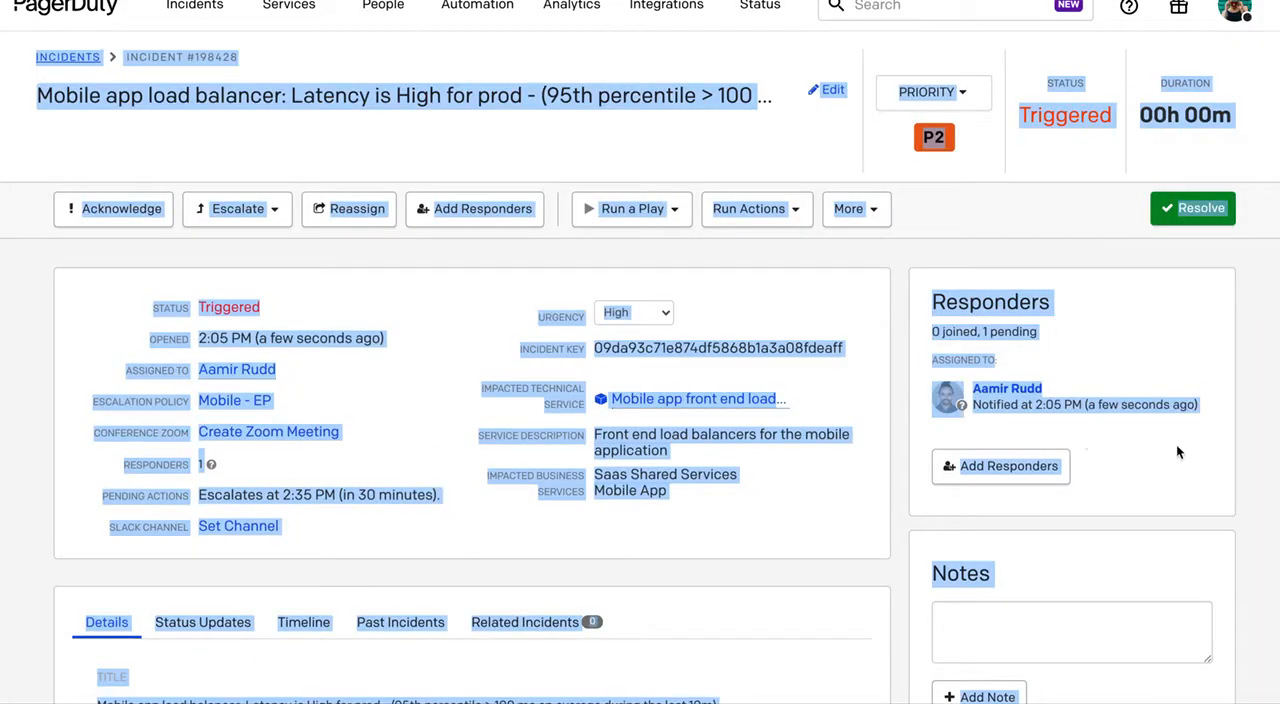
left_click(1036, 228)
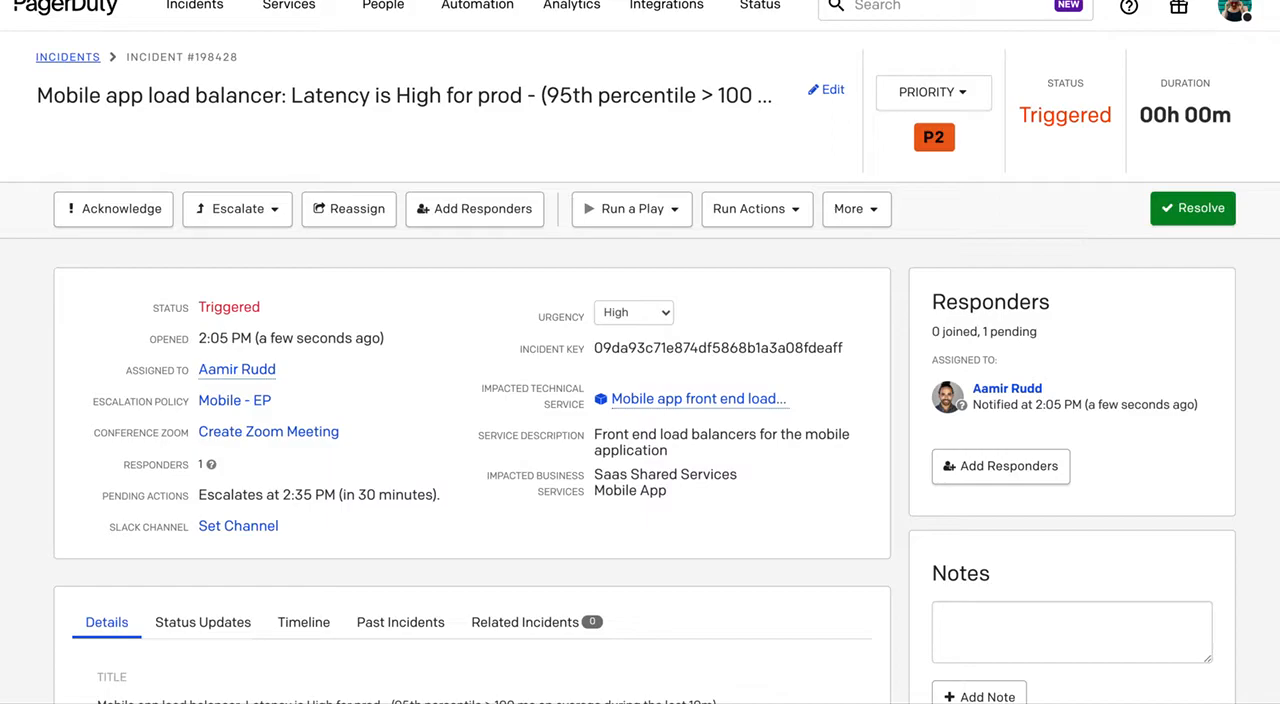
View the Service Graph from the incident's technical service dependencies, up to the business services above the load balancers.
scroll(1266, 428, "down", 5)
scroll(1266, 428, "down", 6)
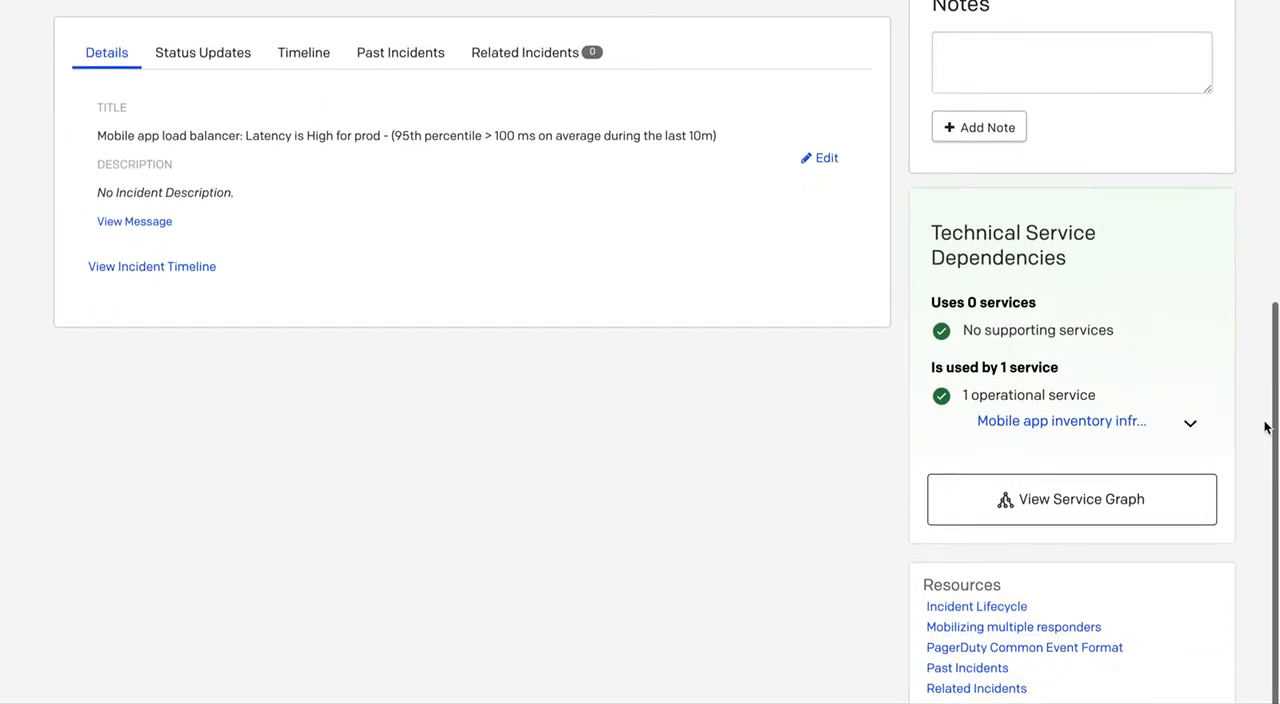
left_click(1068, 514)
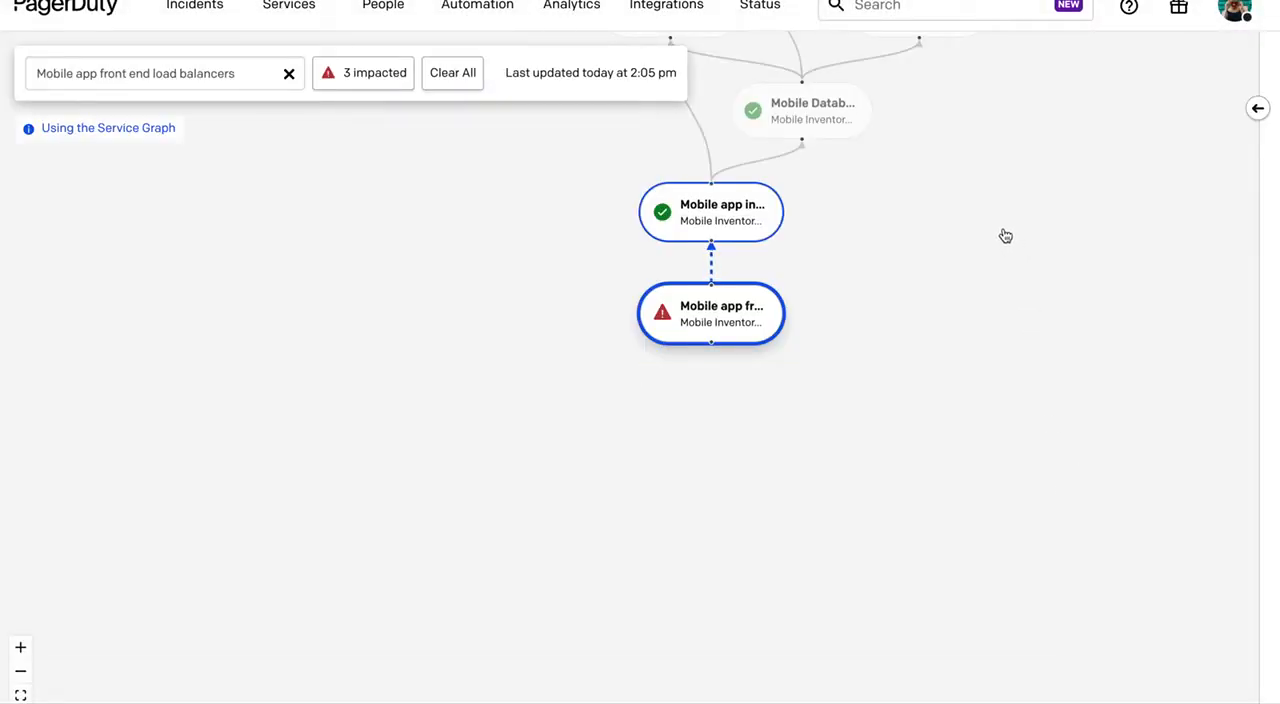
left_click_drag(1005, 236, 1017, 371)
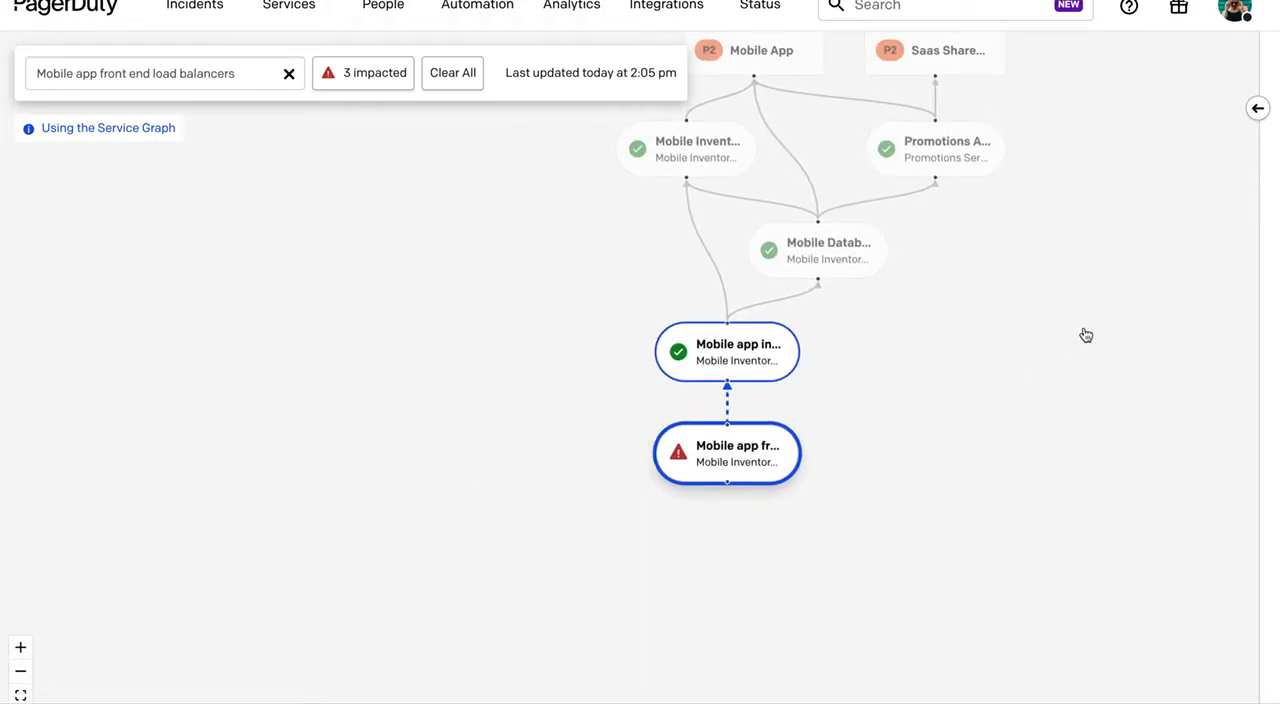
left_click_drag(1040, 303, 1049, 404)
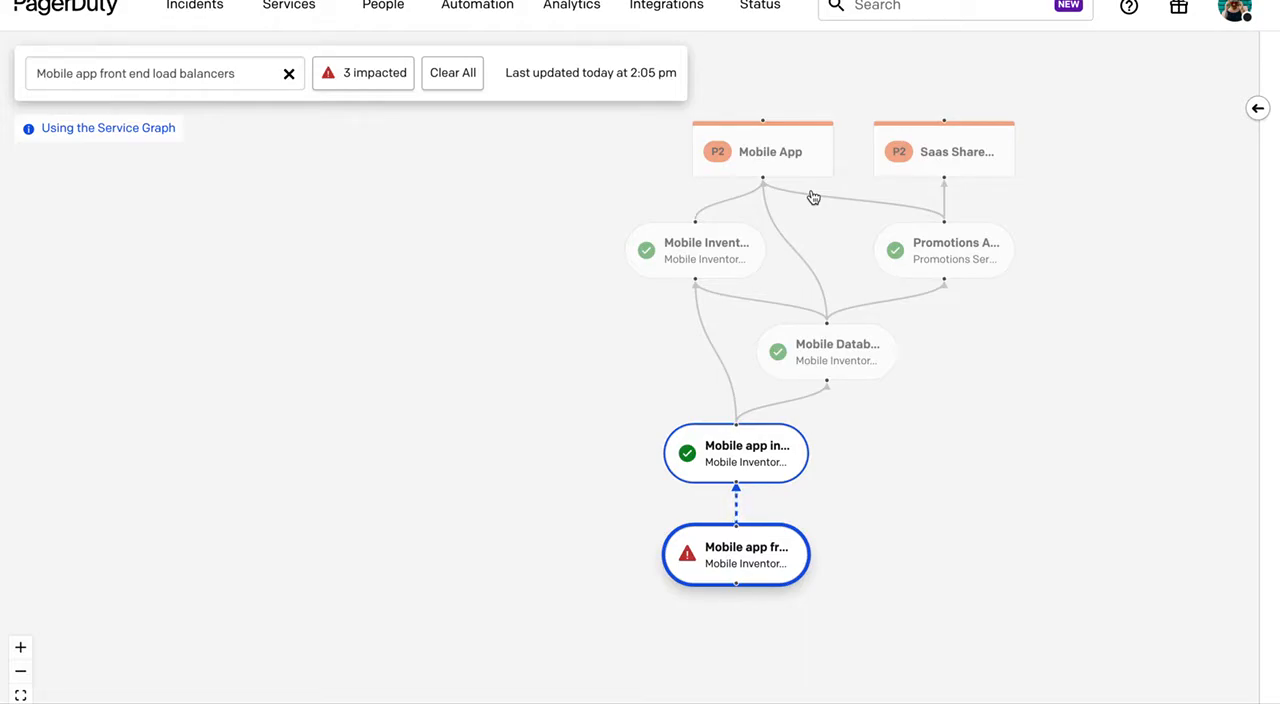
View the Mobile App service's details and the list of impacted business services.
left_click(778, 155)
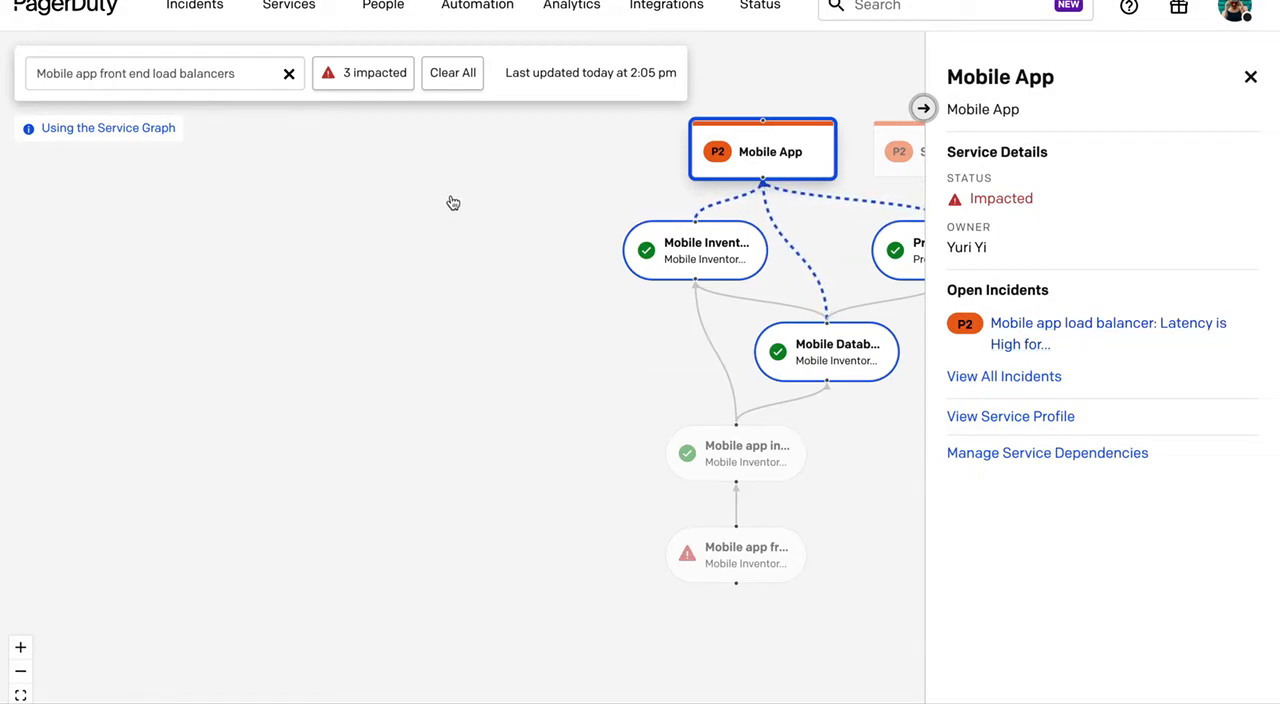
left_click(370, 76)
left_click(1130, 150)
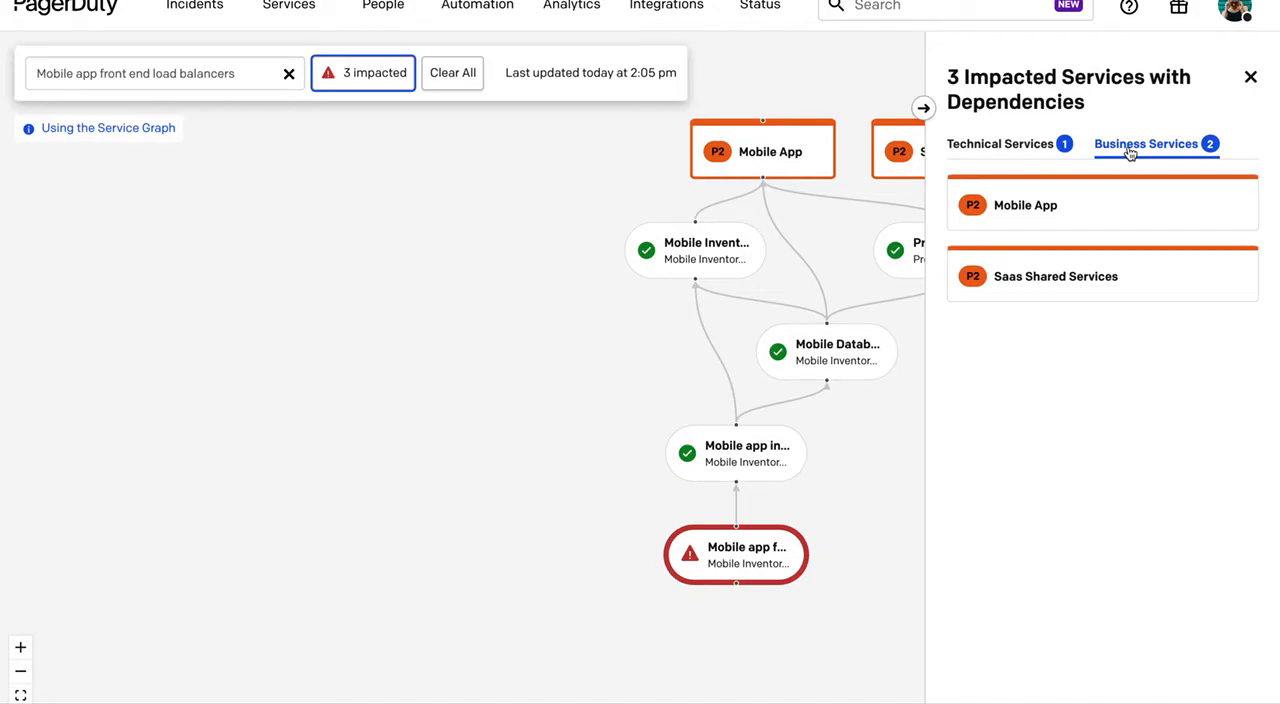
Open the load balancer latency incident from the Mobile App service's details and resolve it.
left_click(785, 165)
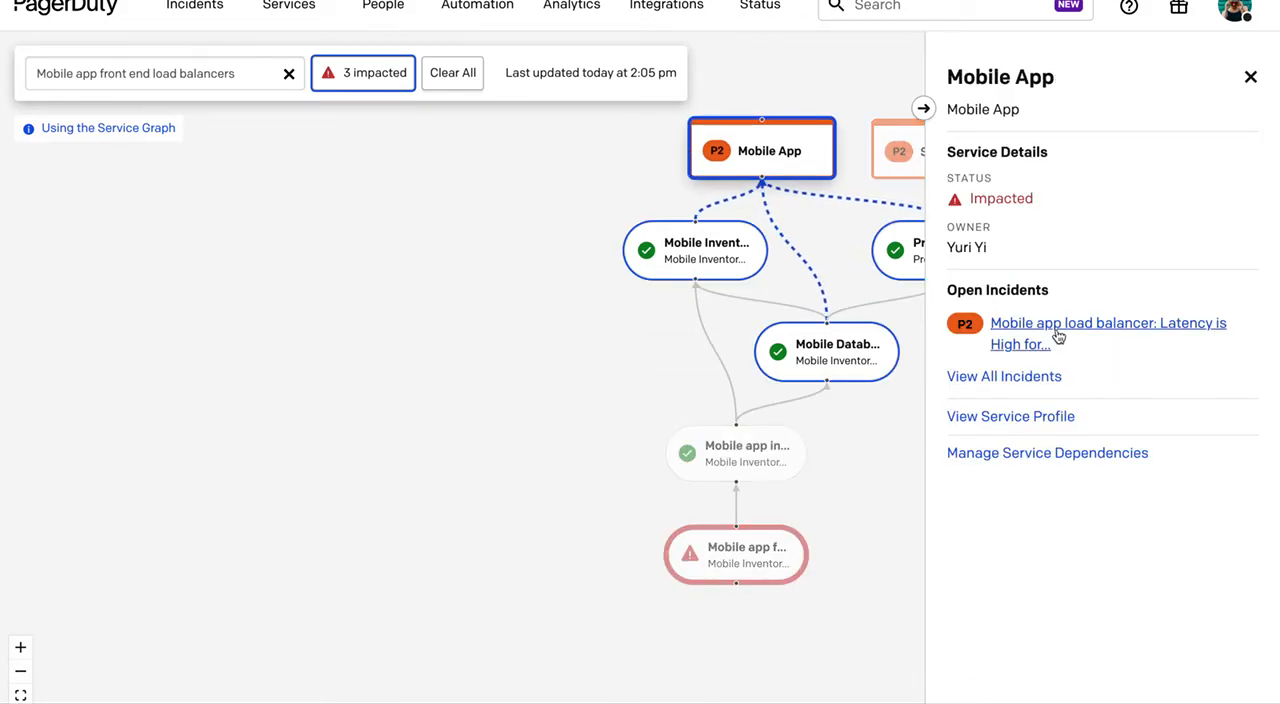
left_click(1057, 337)
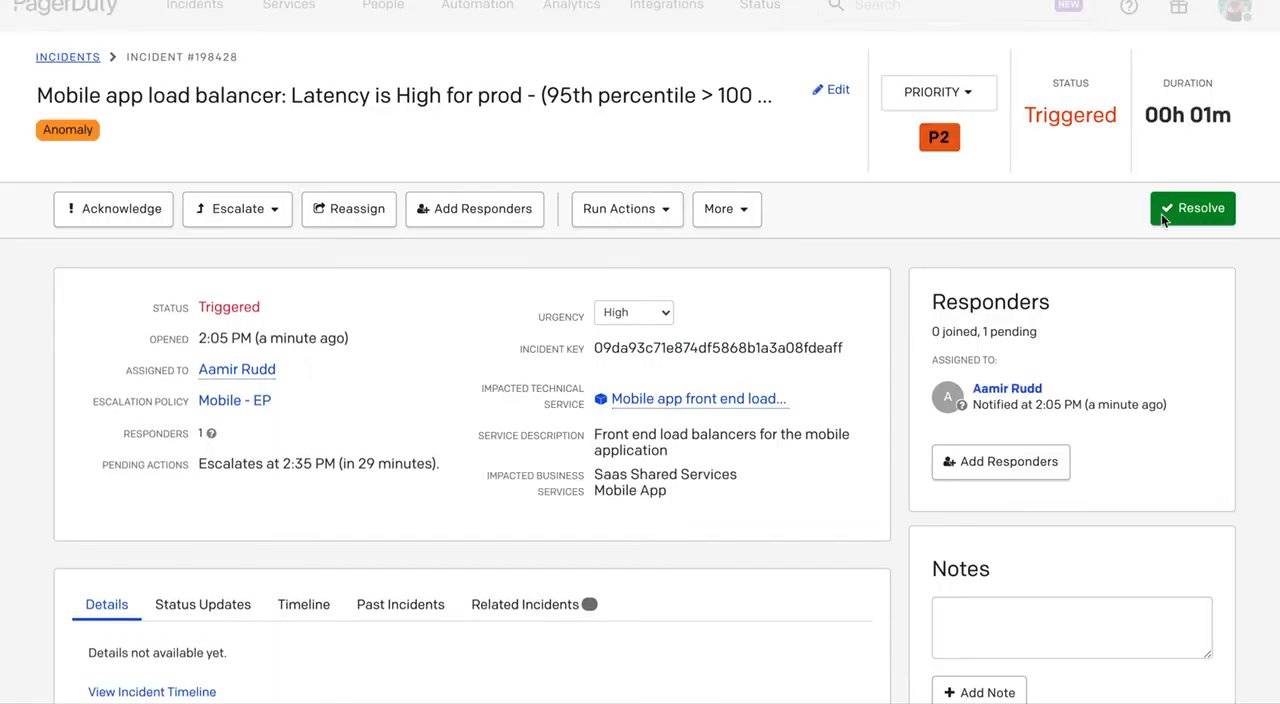
left_click(1190, 209)
left_click(445, 337)
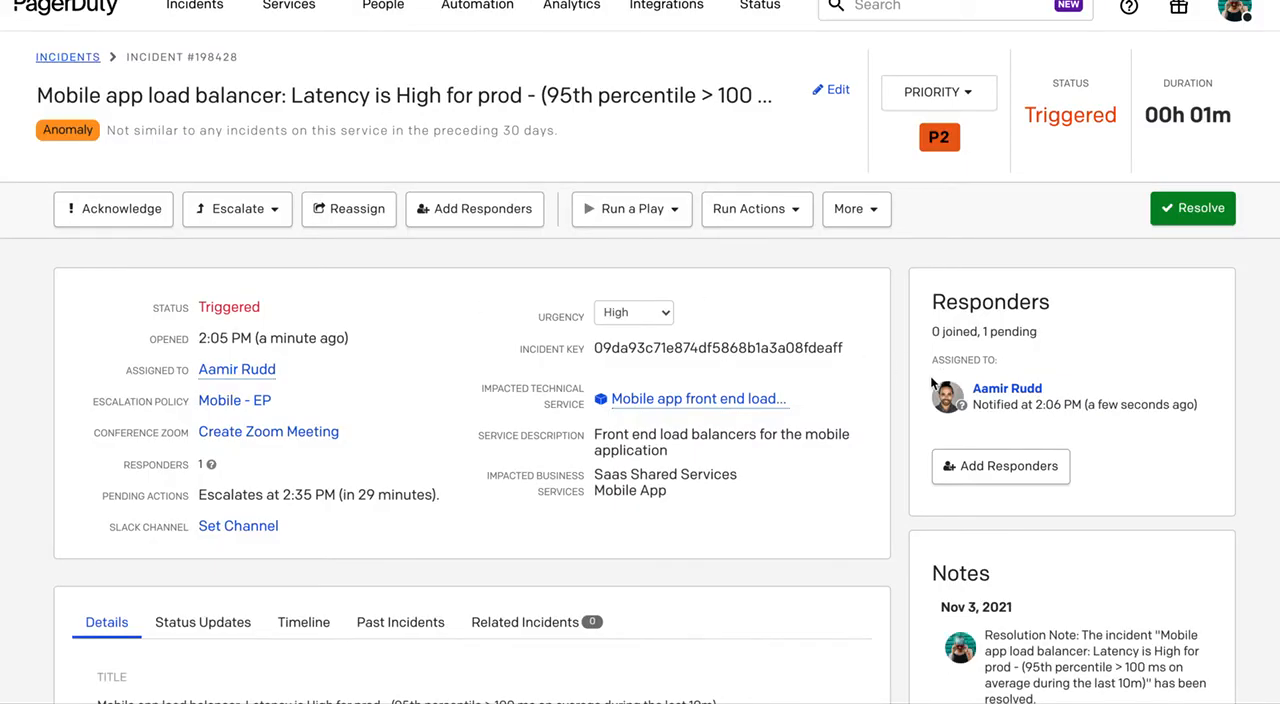
Return to the Service Graph from the resolved incident and check the status of the dependent business services.
scroll(1251, 524, "down", 5)
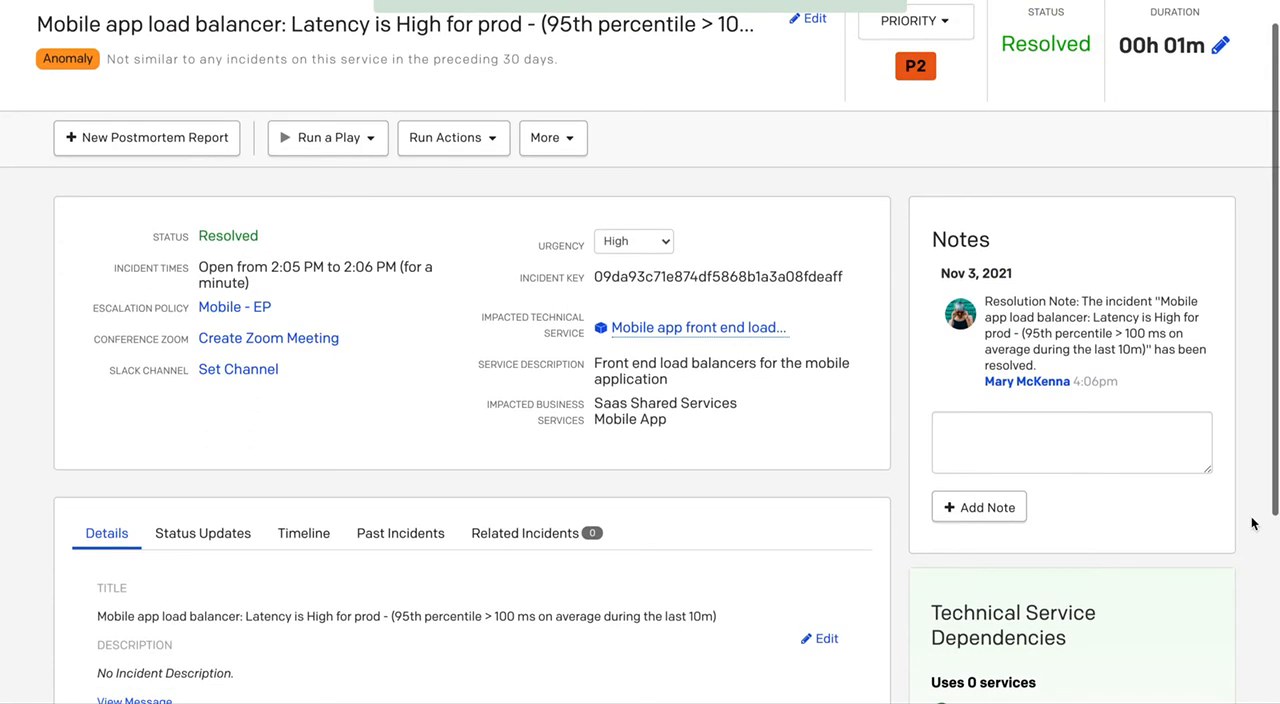
scroll(1251, 524, "down", 2)
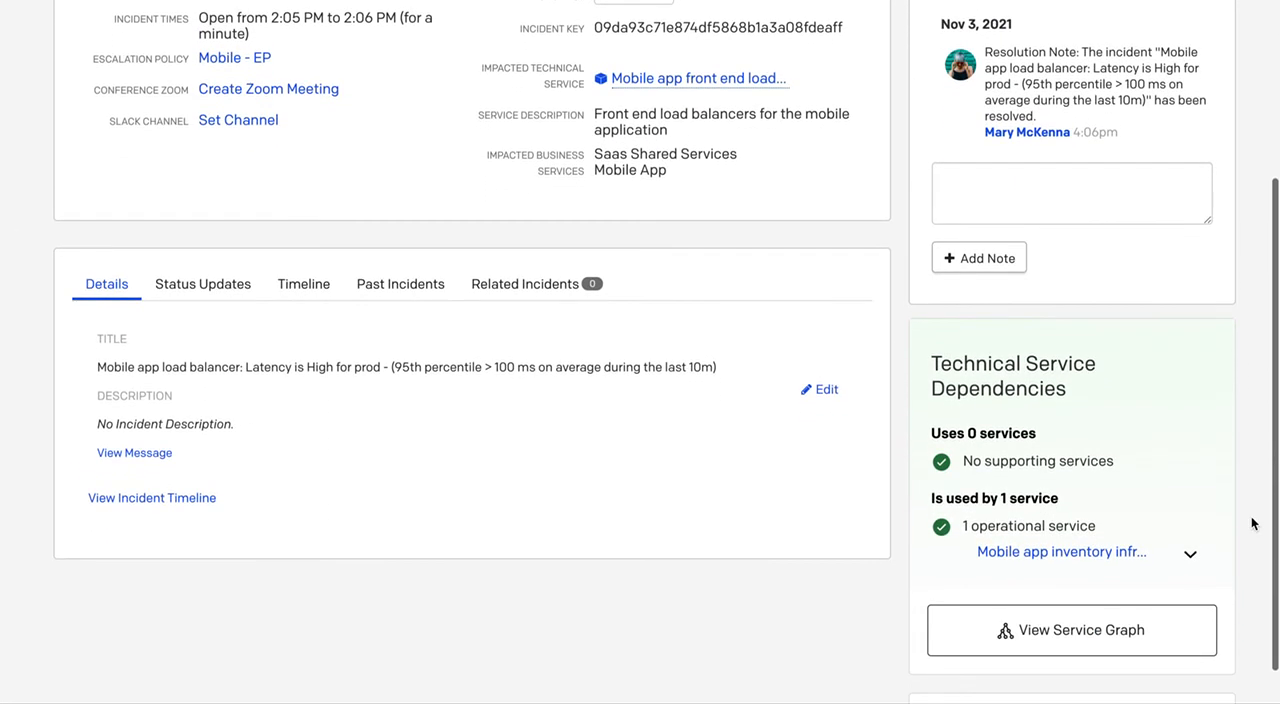
left_click(1129, 623)
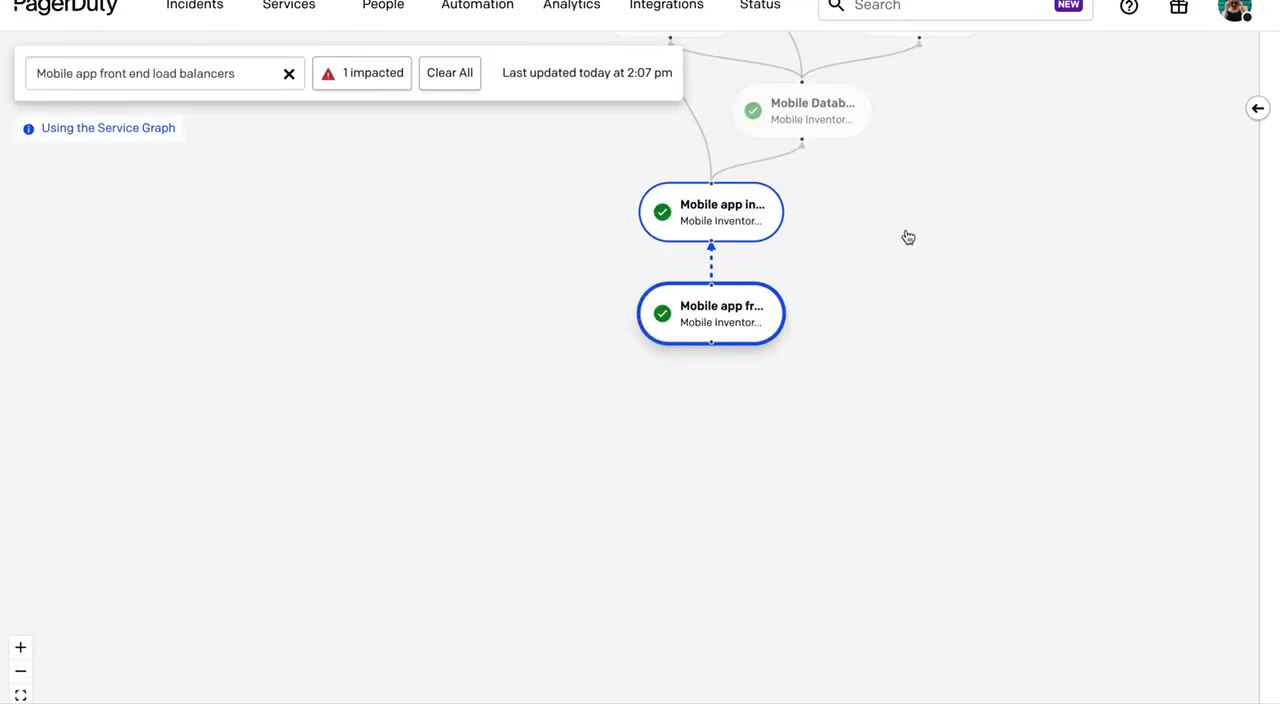
left_click_drag(906, 234, 931, 509)
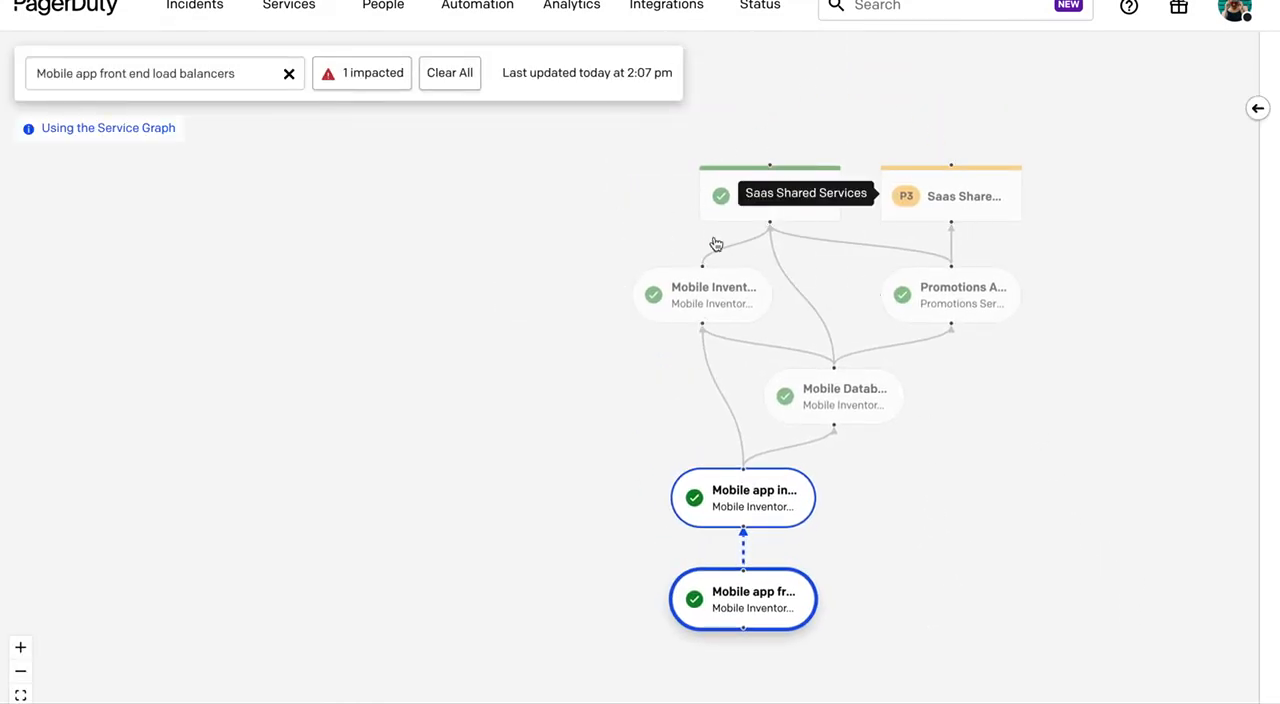